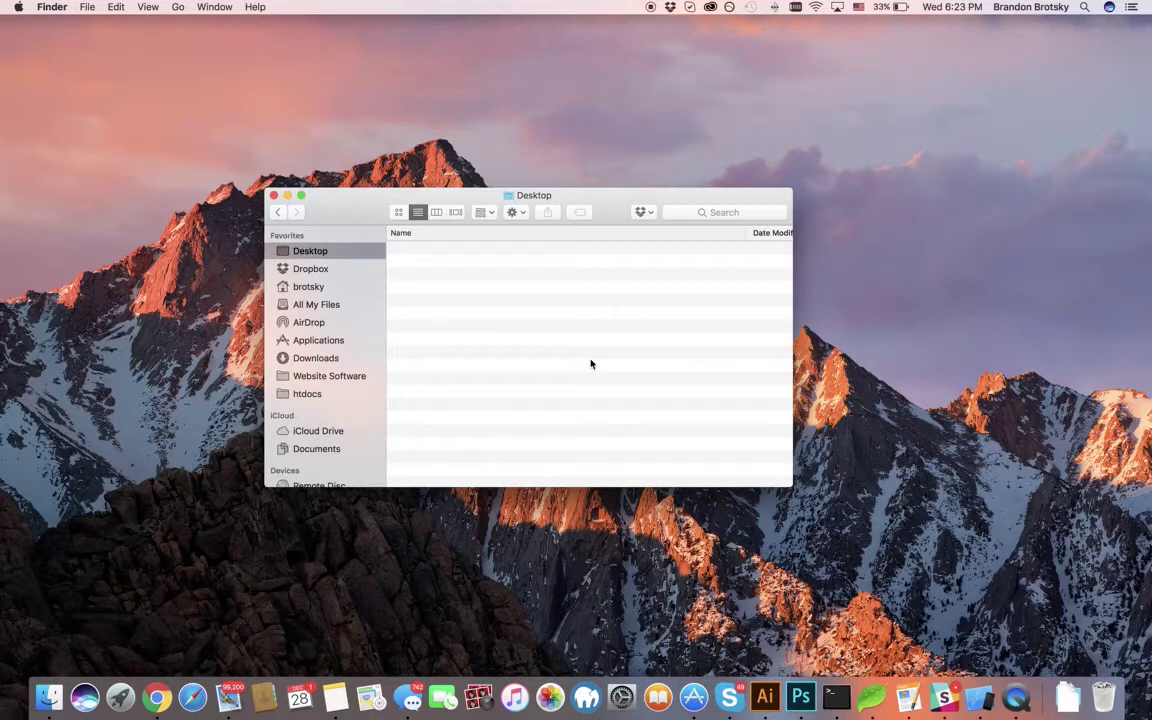
# Glance at the Lum-Tec browser space, then return to the desktop space with Finder
pyautogui.hotkey('ctrl', 'Right')
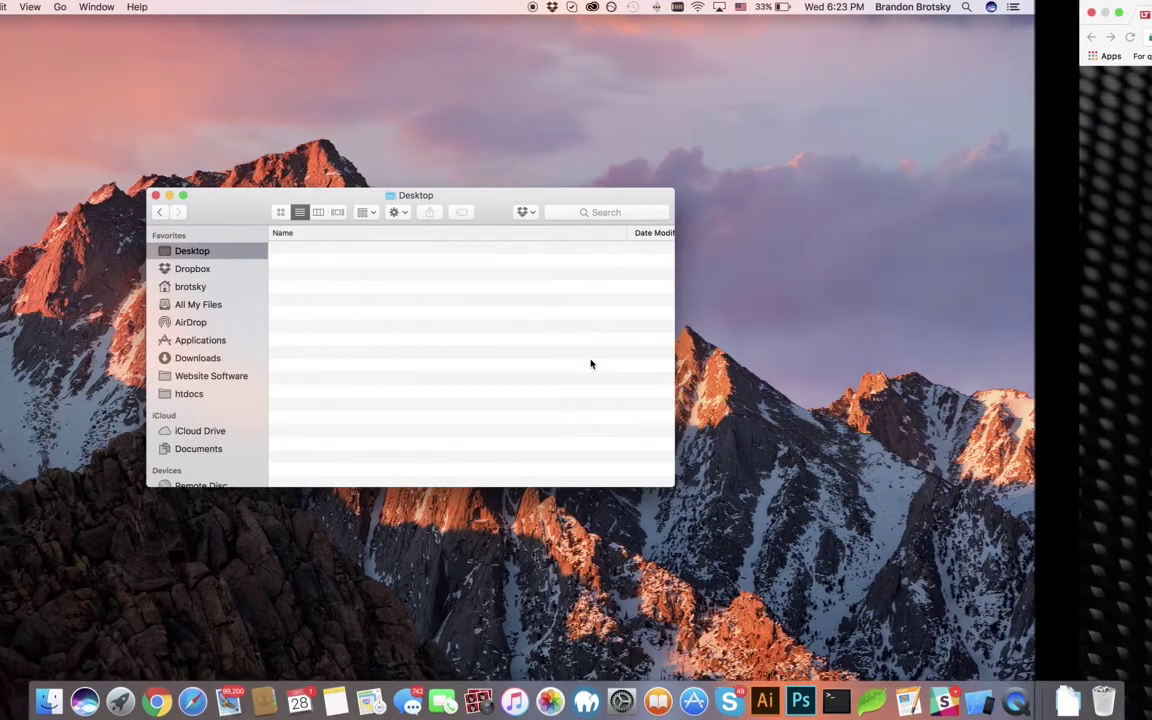
pyautogui.hotkey('ctrl', 'Right')
pyautogui.hotkey('ctrl', 'Left')
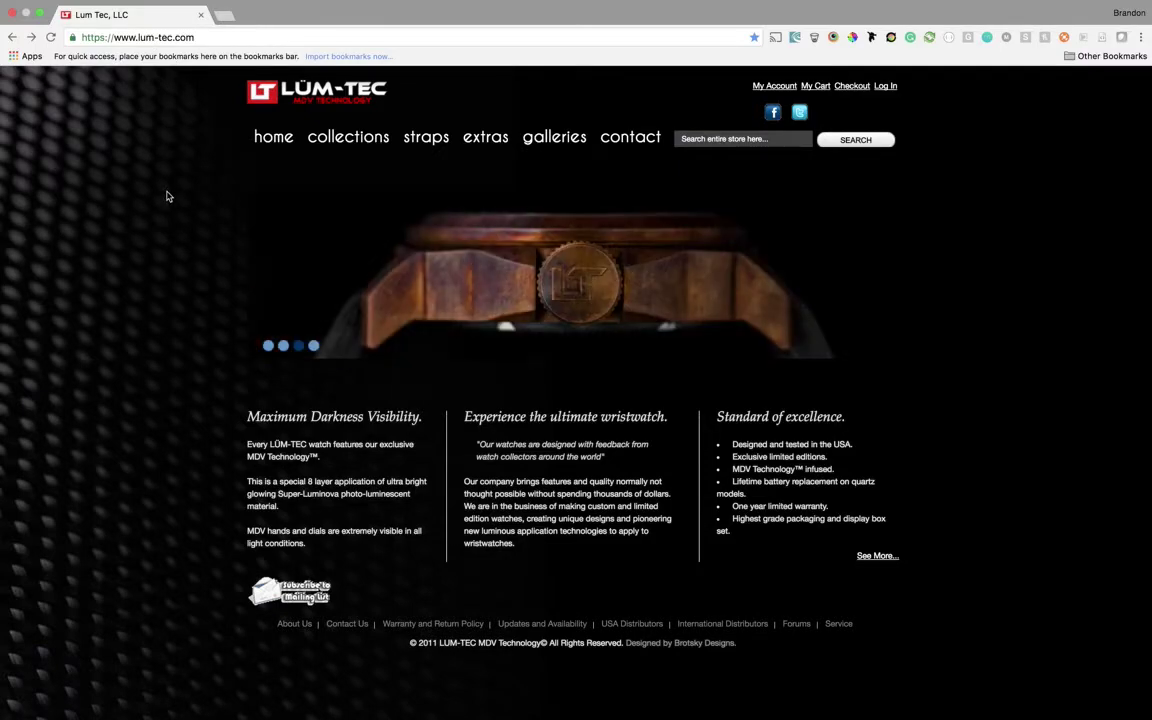
pyautogui.hotkey('ctrl', 'Left')
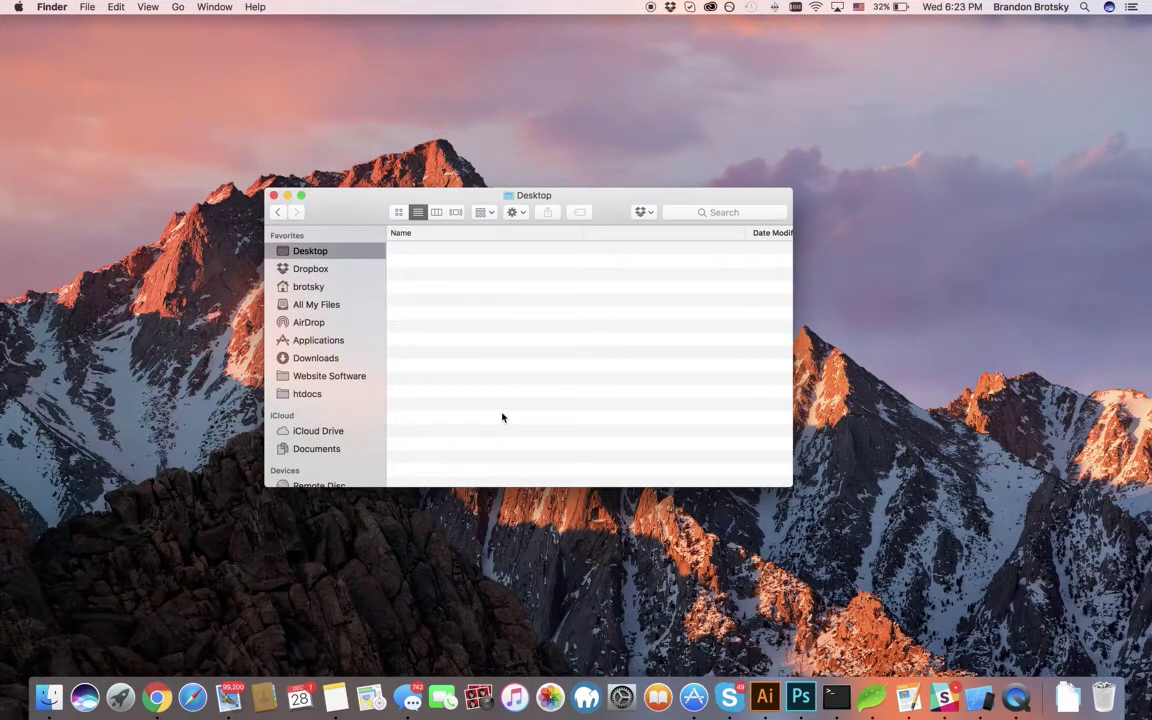
# Use Go to Folder to jump to /private/etc/hosts
pyautogui.click(181, 6)
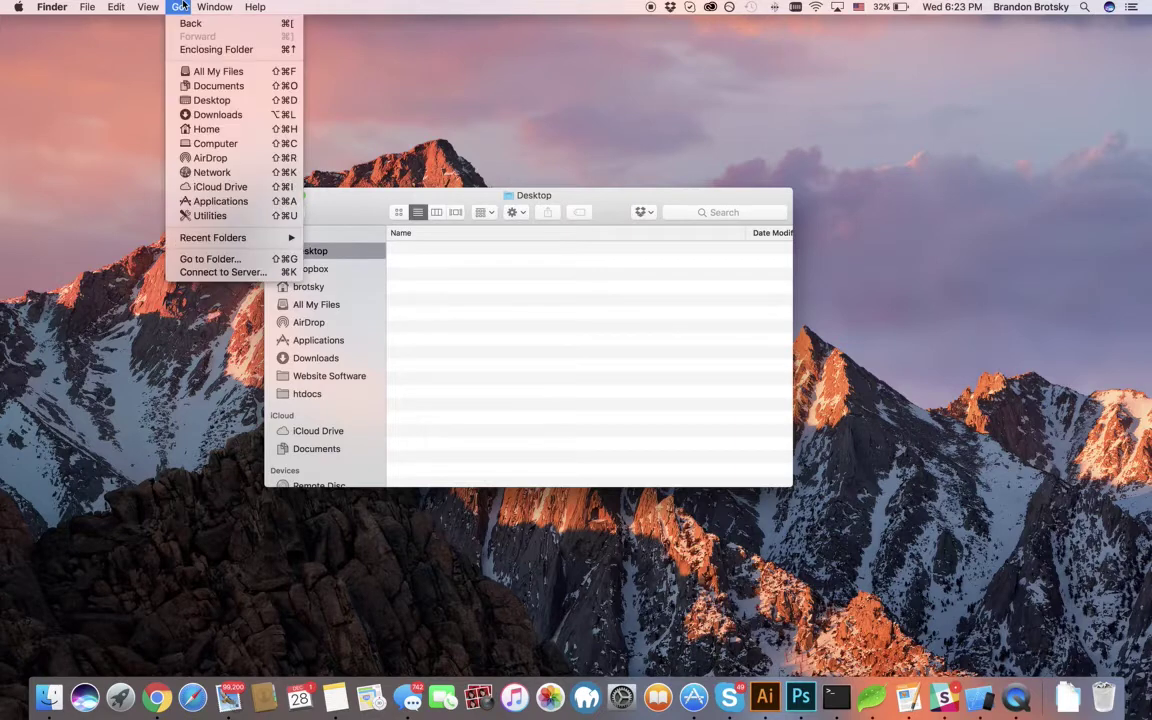
pyautogui.click(248, 260)
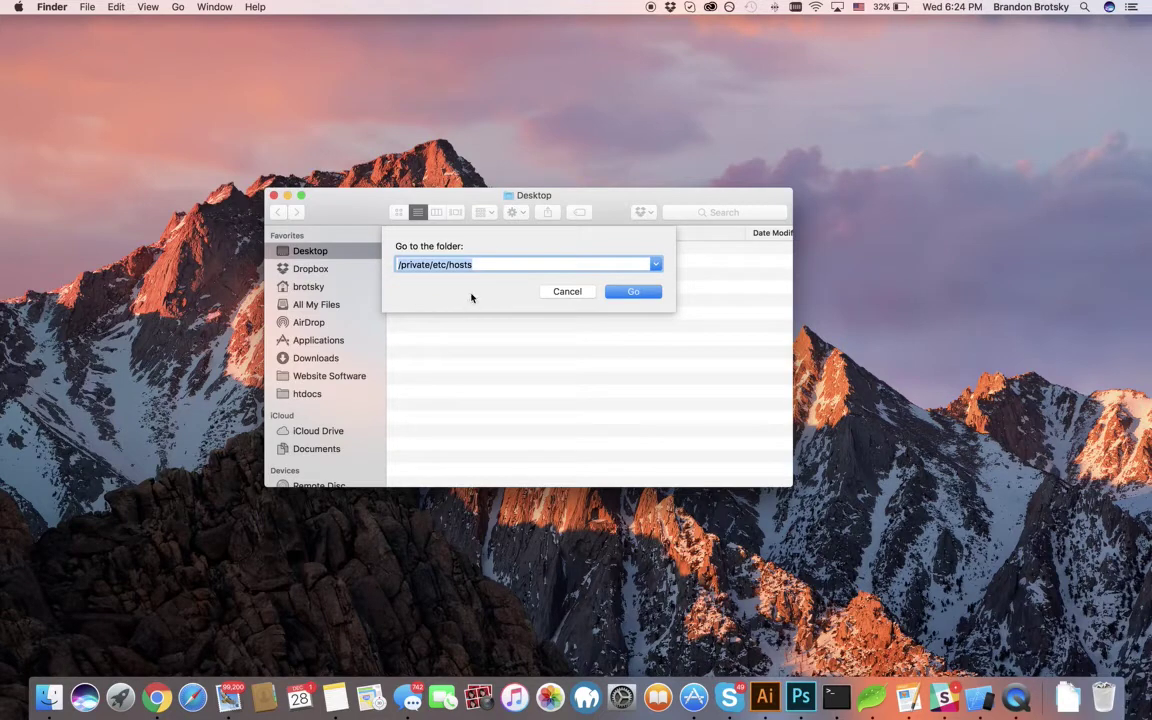
pyautogui.click(489, 264)
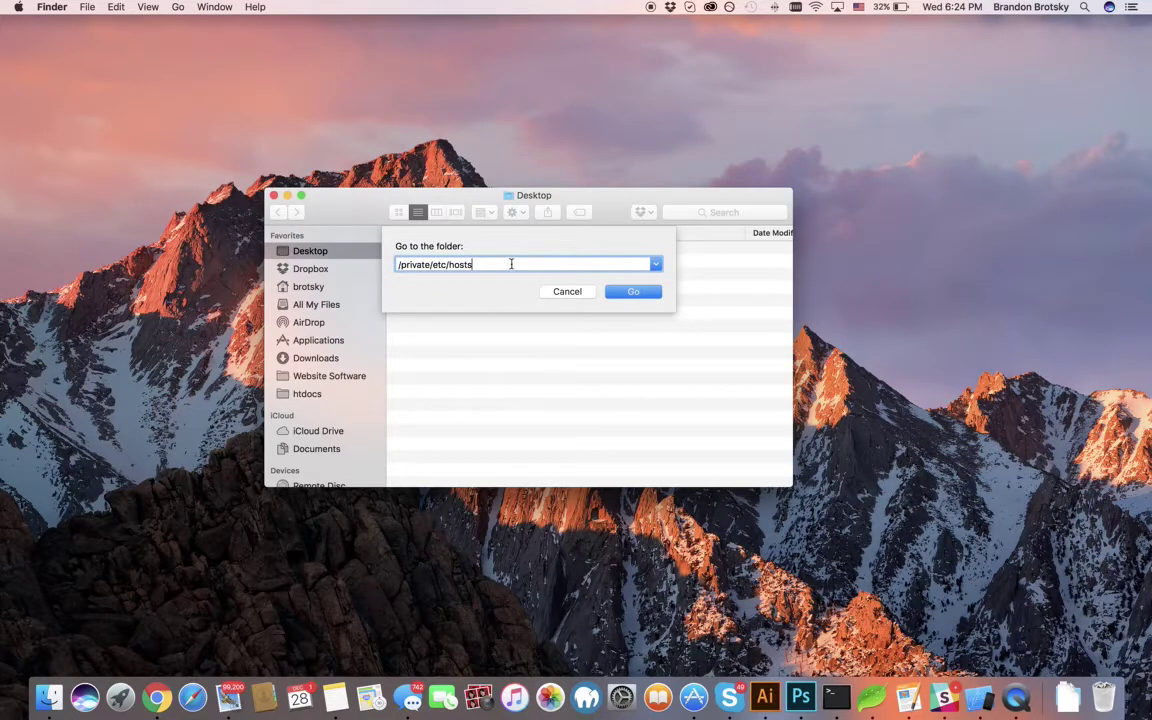
pyautogui.press('super+a')
pyautogui.write('/private/etc/hos')
pyautogui.press('Tab')
pyautogui.press('Return')
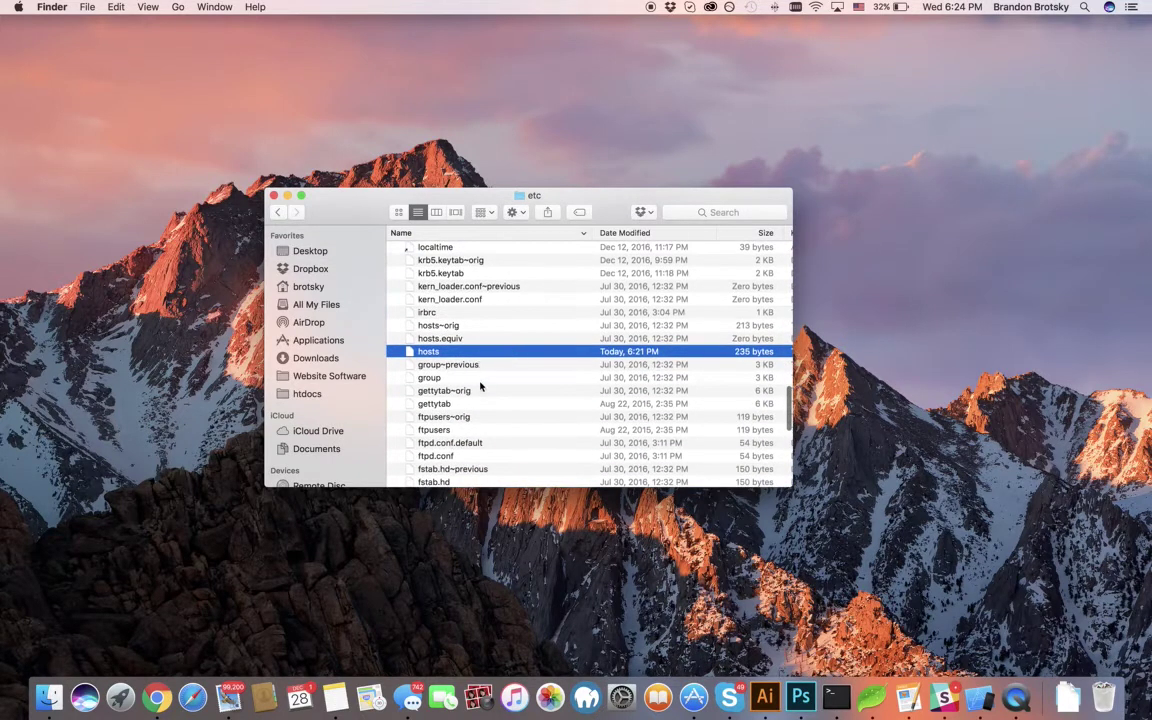
# Preview the hosts file with Quick Look and drag a copy of it onto the desktop
pyautogui.click(480, 366)
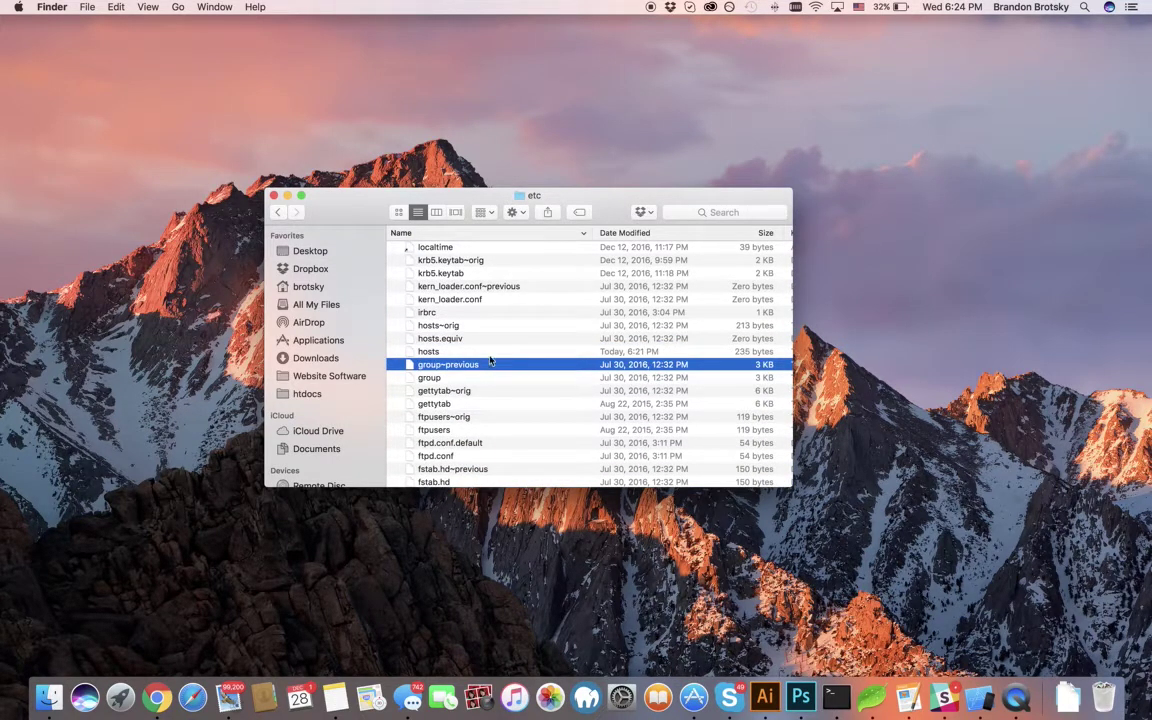
pyautogui.click(489, 354)
pyautogui.press('space')
pyautogui.press('space')
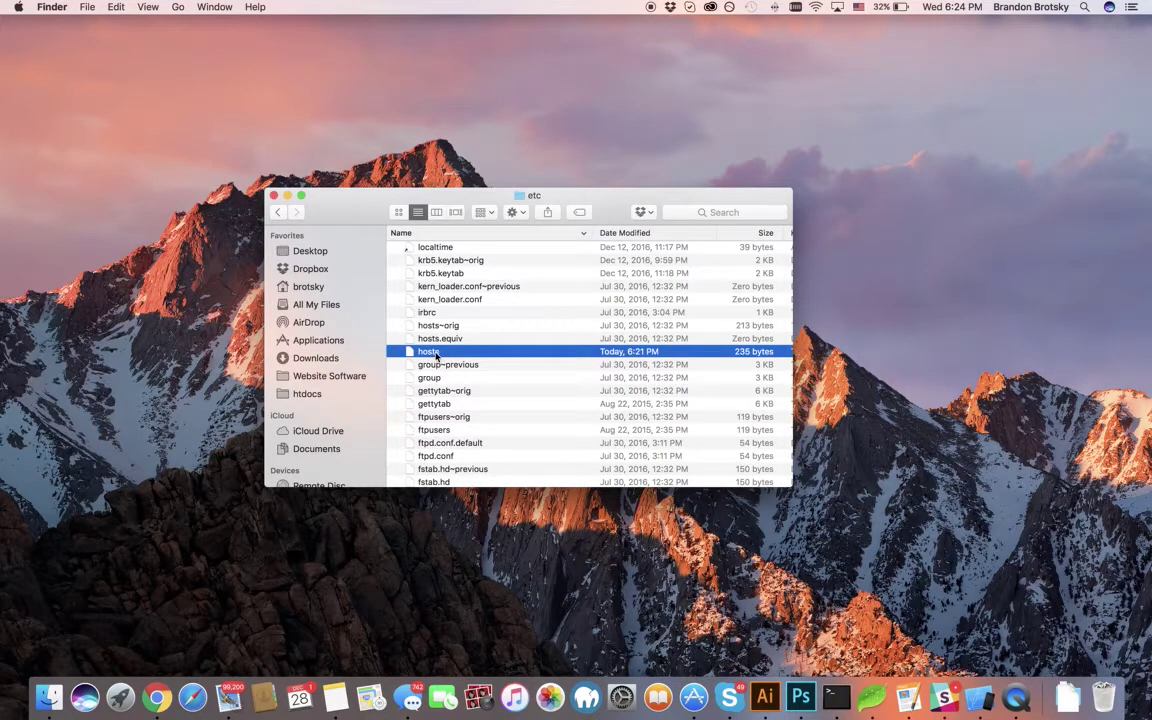
pyautogui.moveTo(437, 353); pyautogui.dragTo(185, 340)
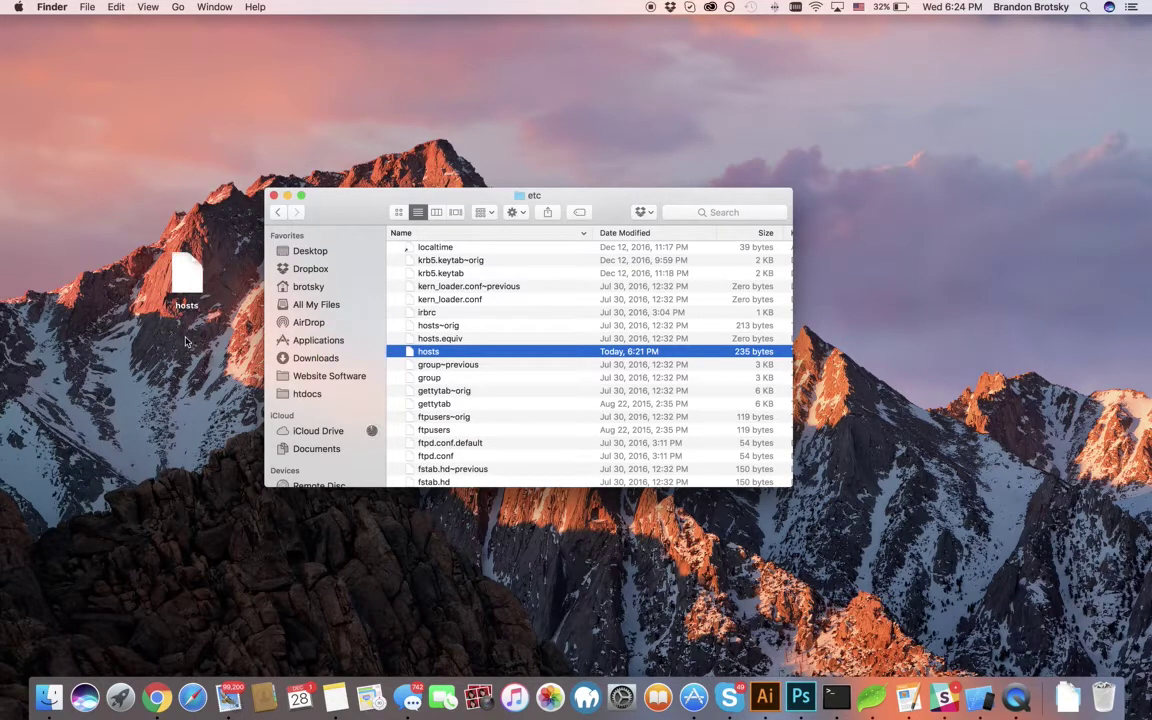
pyautogui.click(172, 308)
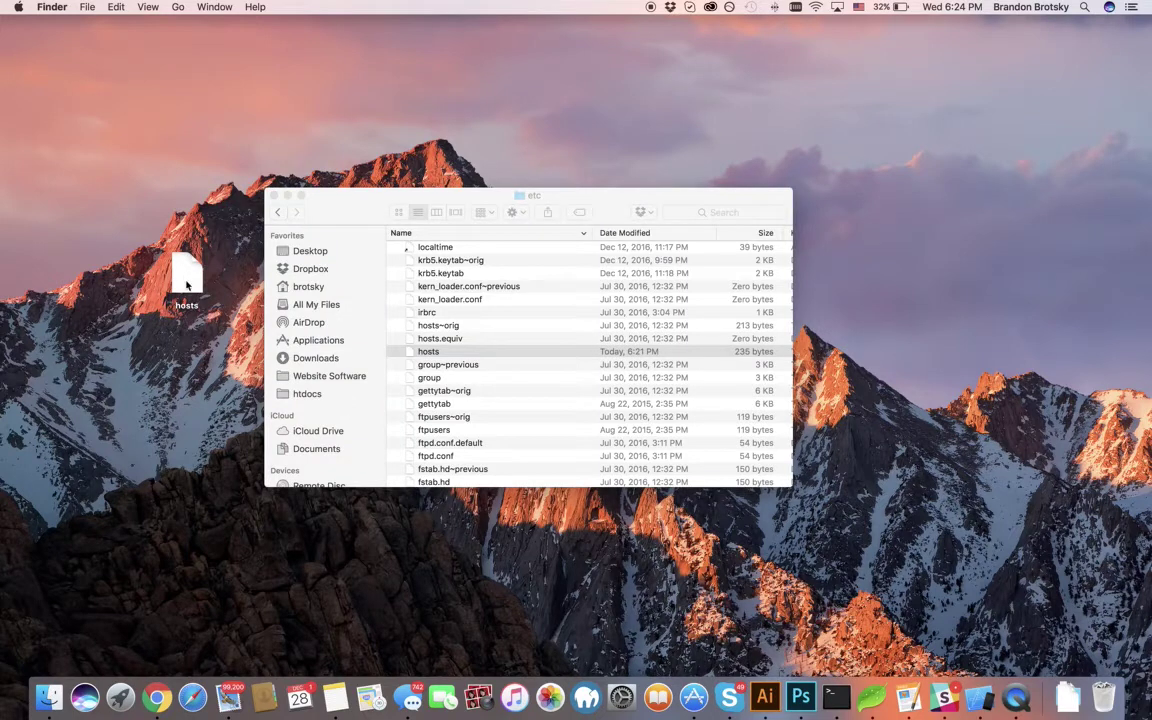
# Open the desktop hosts copy in TextEdit and paste the two 54.89.193.196 lum-tec.com lines at the end
pyautogui.doubleClick(186, 285)
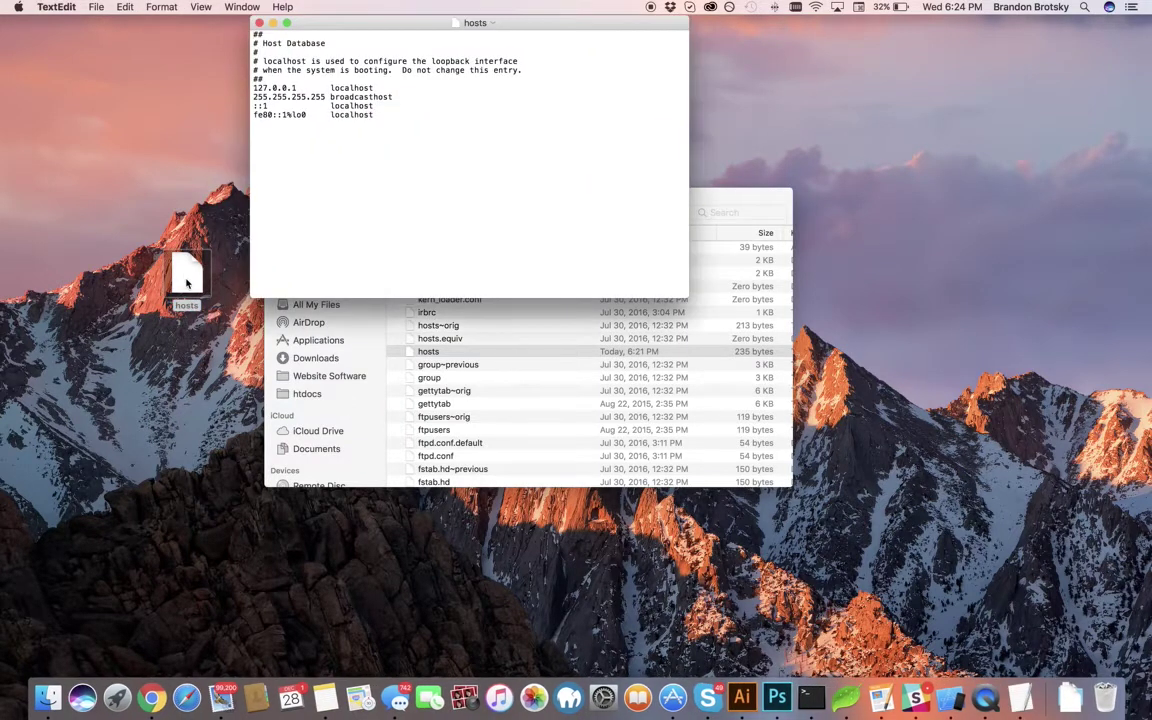
pyautogui.click(349, 198)
pyautogui.press('Return')
pyautogui.write('54.89.193.196\twww.lum-tec.com 54.89.193.196\tlum-tec.com')
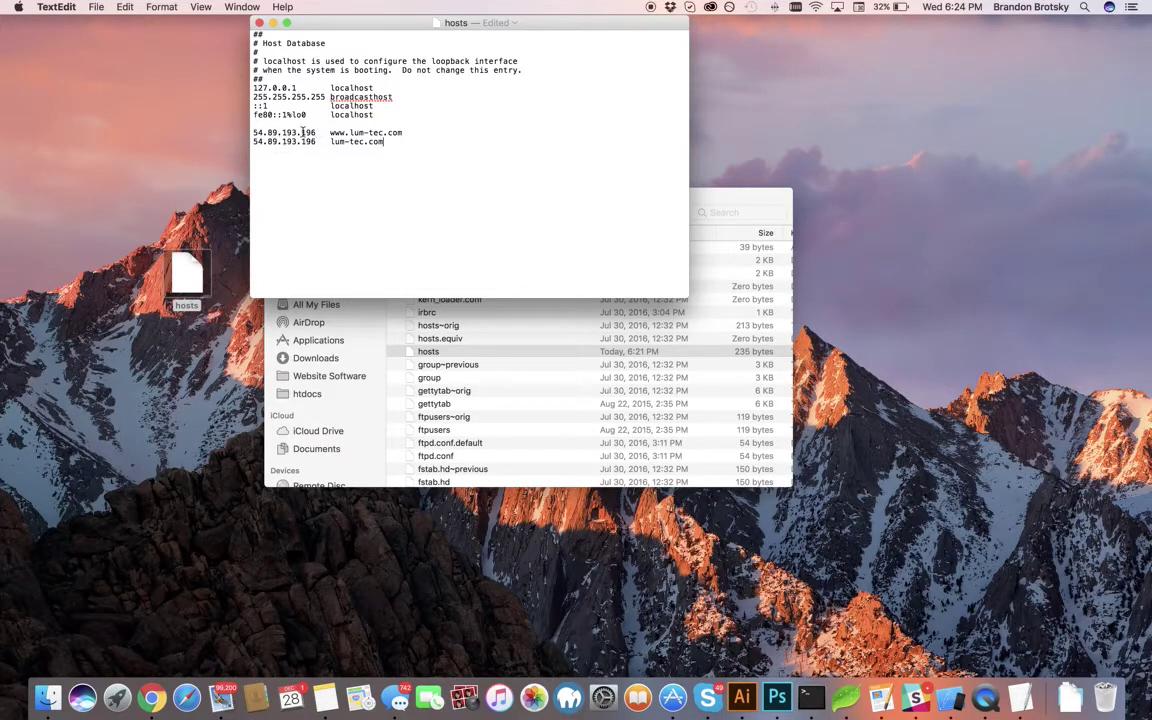
pyautogui.moveTo(316, 132); pyautogui.dragTo(253, 127)
pyautogui.click(257, 132)
pyautogui.click(330, 132)
pyautogui.moveTo(330, 132); pyautogui.dragTo(409, 137)
pyautogui.click(409, 136)
pyautogui.click(415, 130)
pyautogui.click(401, 141)
pyautogui.click(329, 141)
pyautogui.press('BackSpace')
pyautogui.press('Tab')
pyautogui.click(411, 139)
pyautogui.press('super+s')
# Close TextEdit and move the edited hosts into etc, authenticating and replacing the original
pyautogui.click(259, 23)
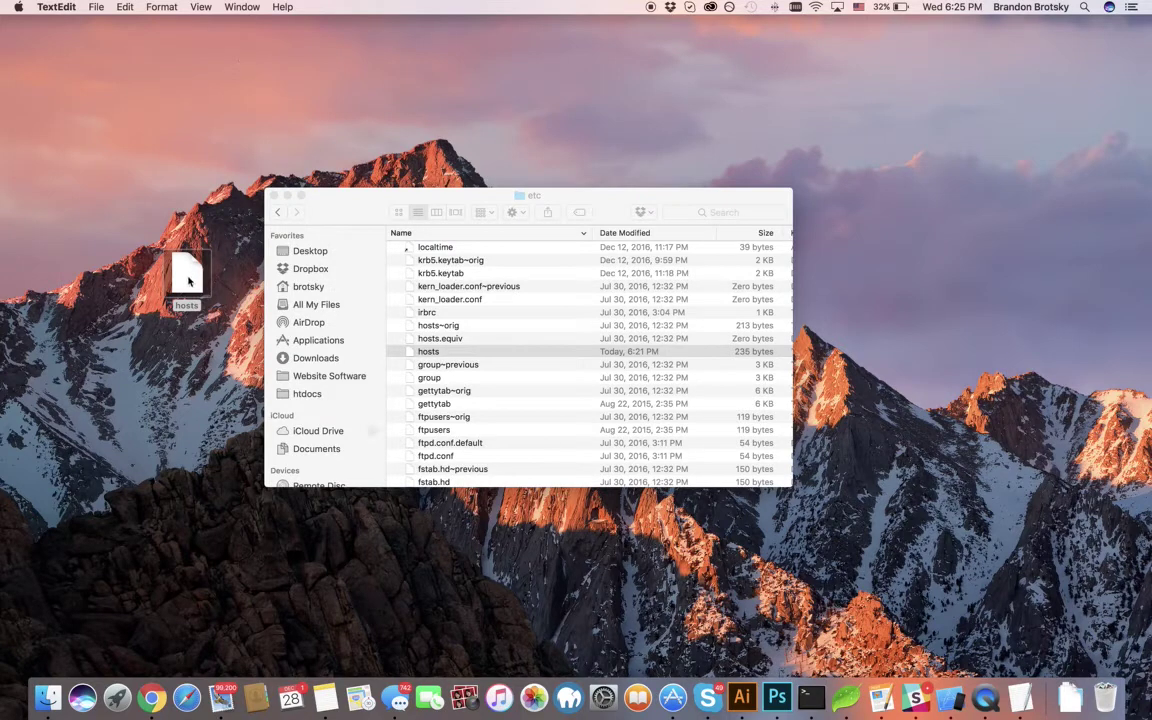
pyautogui.moveTo(188, 281); pyautogui.dragTo(449, 395)
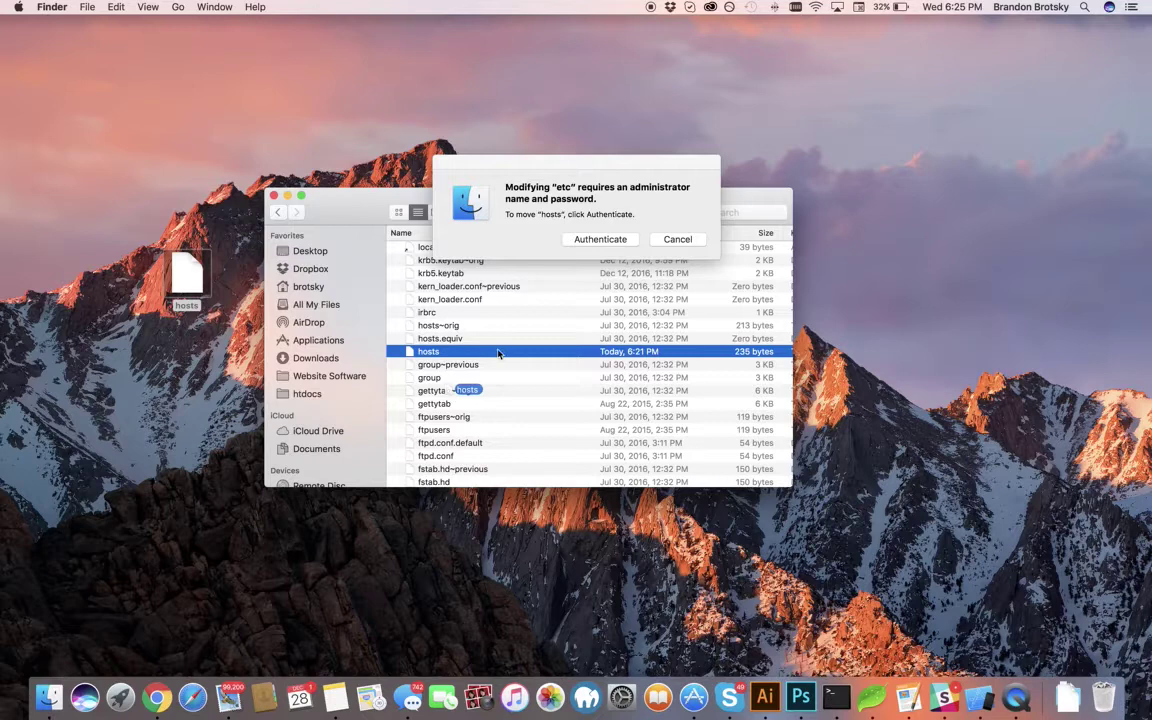
pyautogui.click(617, 241)
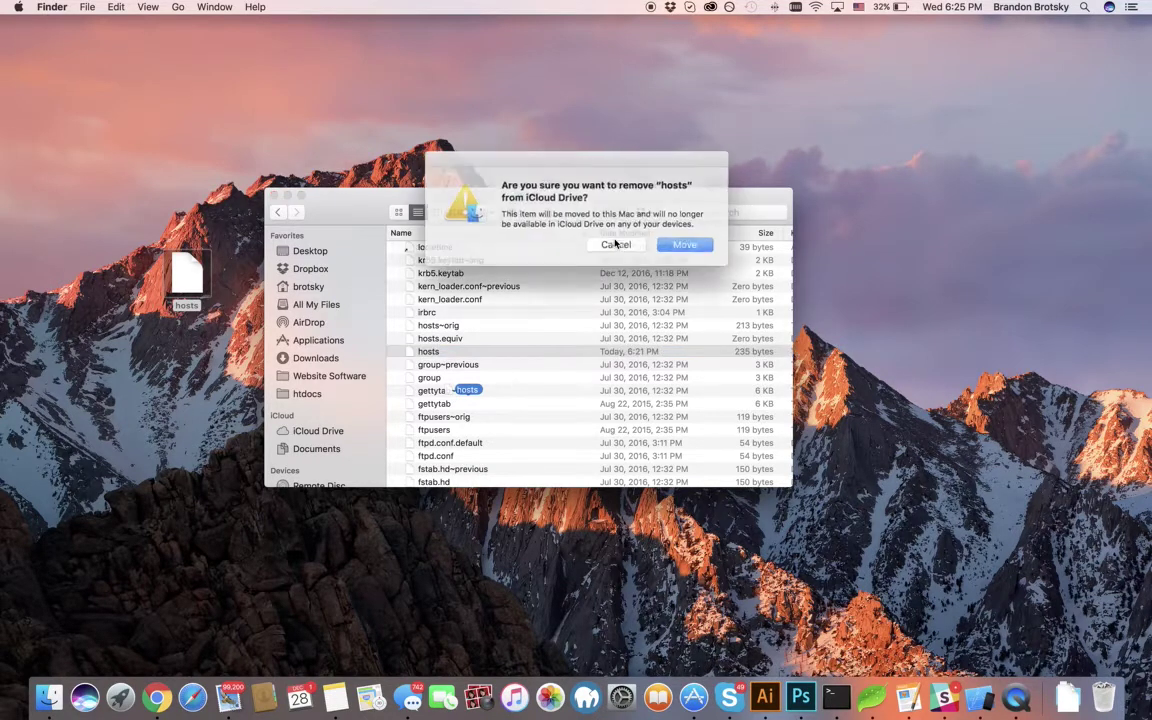
pyautogui.click(681, 244)
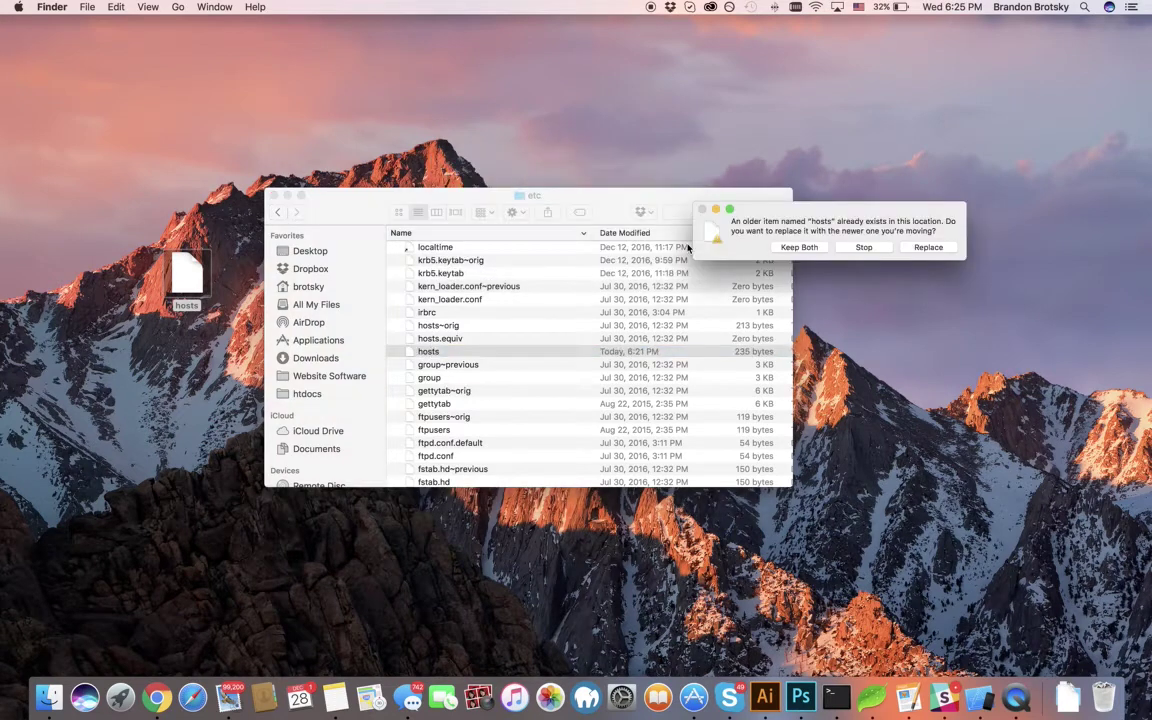
pyautogui.click(928, 247)
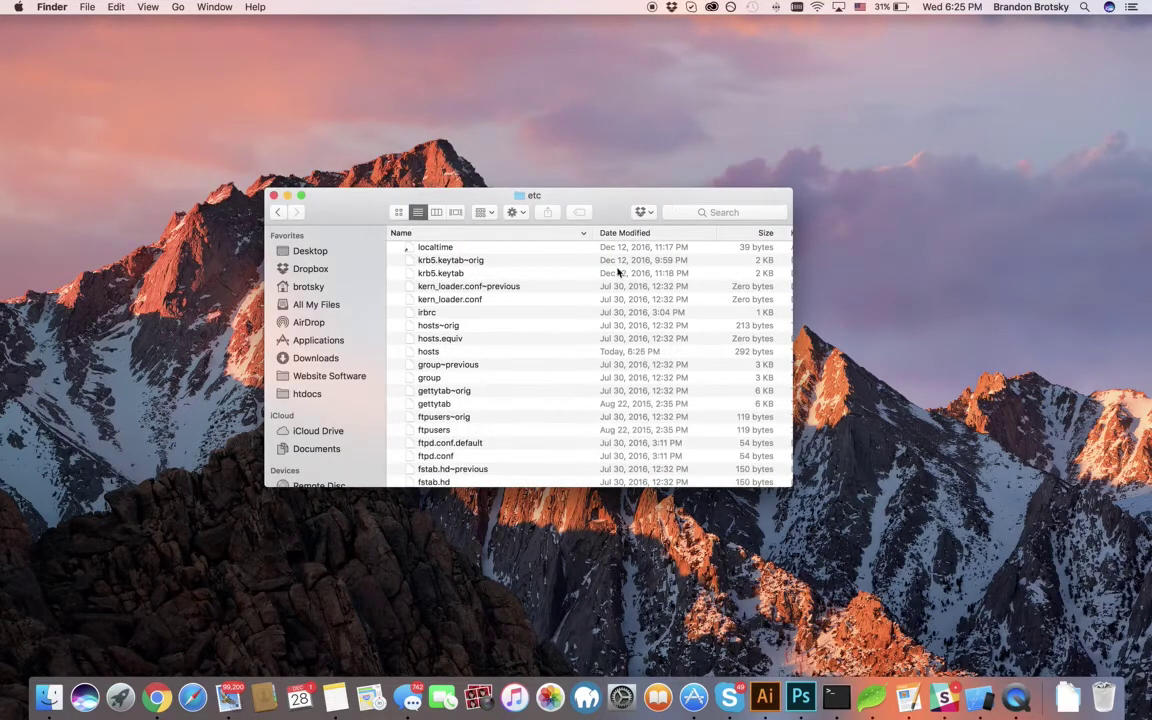
pyautogui.click(557, 351)
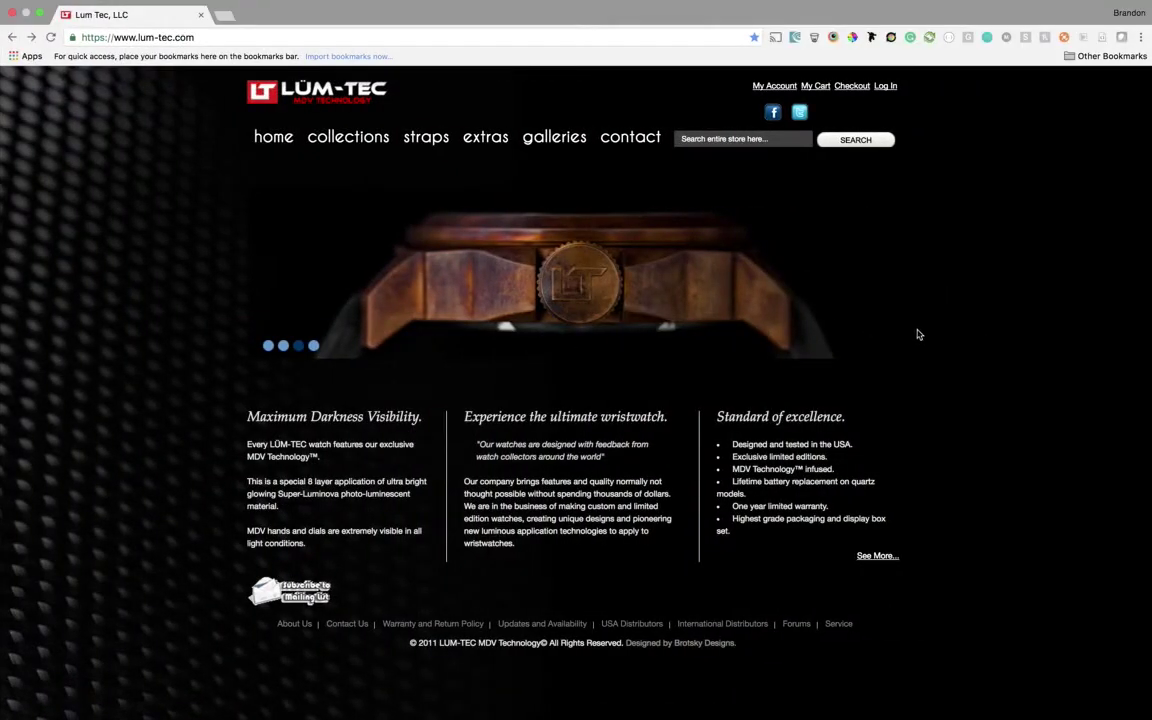
pyautogui.press('super+r')
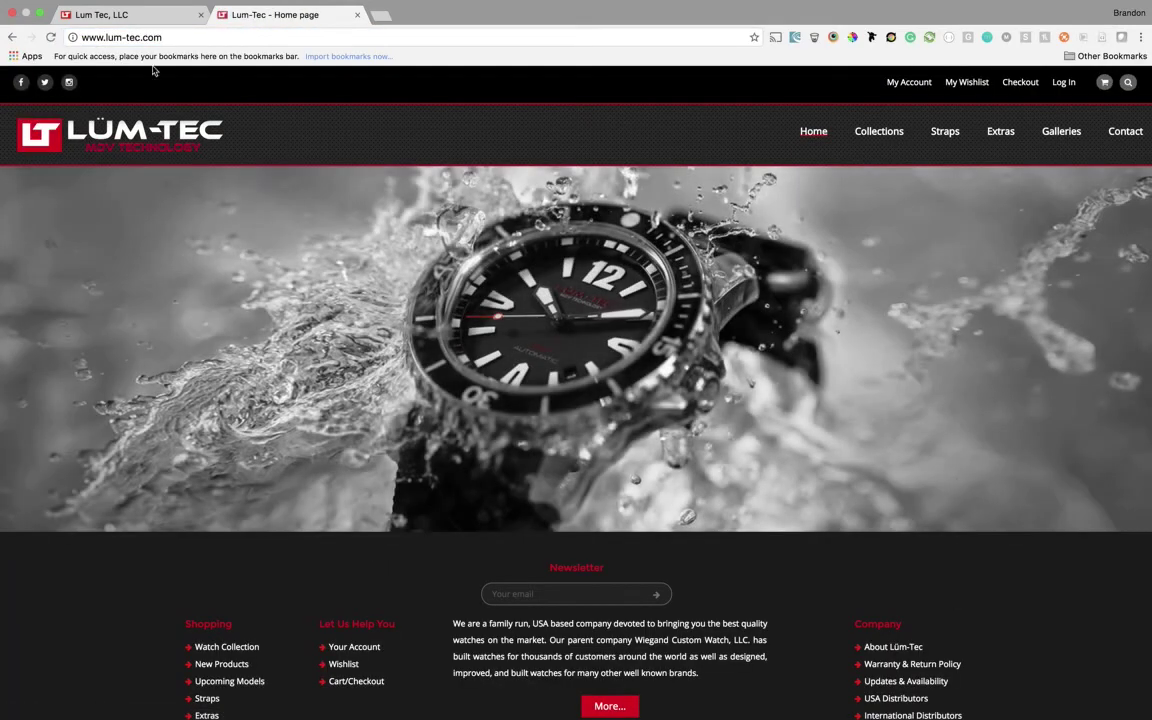
pyautogui.click(193, 18)
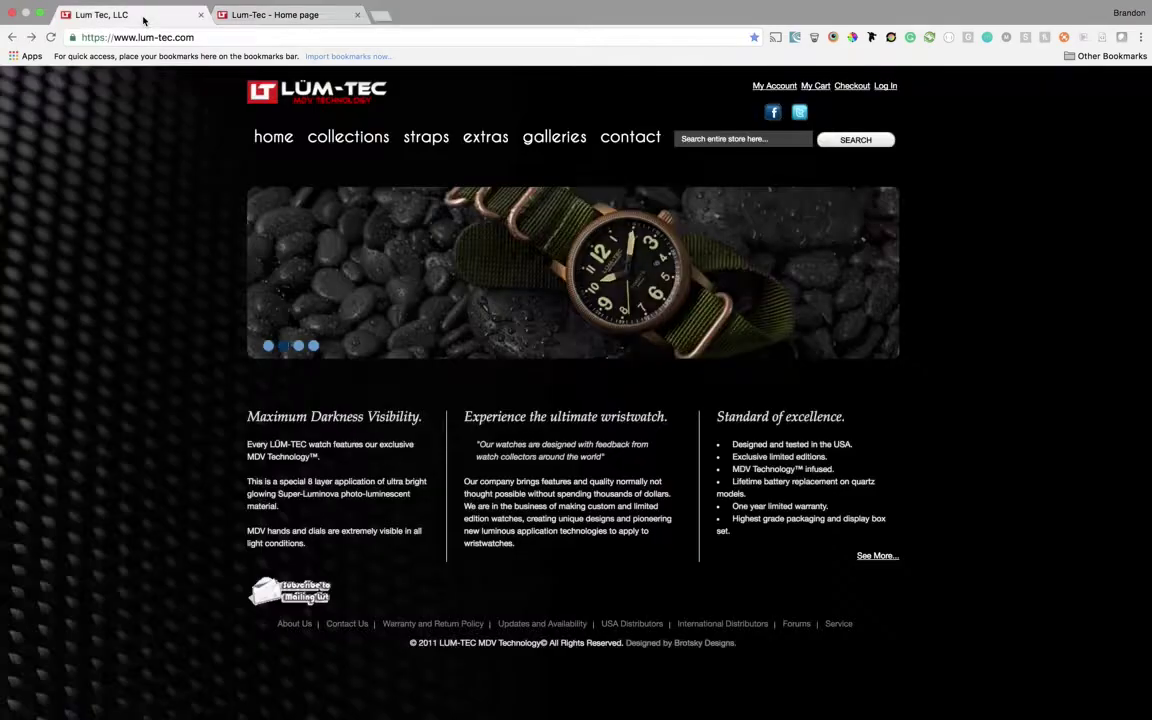
pyautogui.click(200, 15)
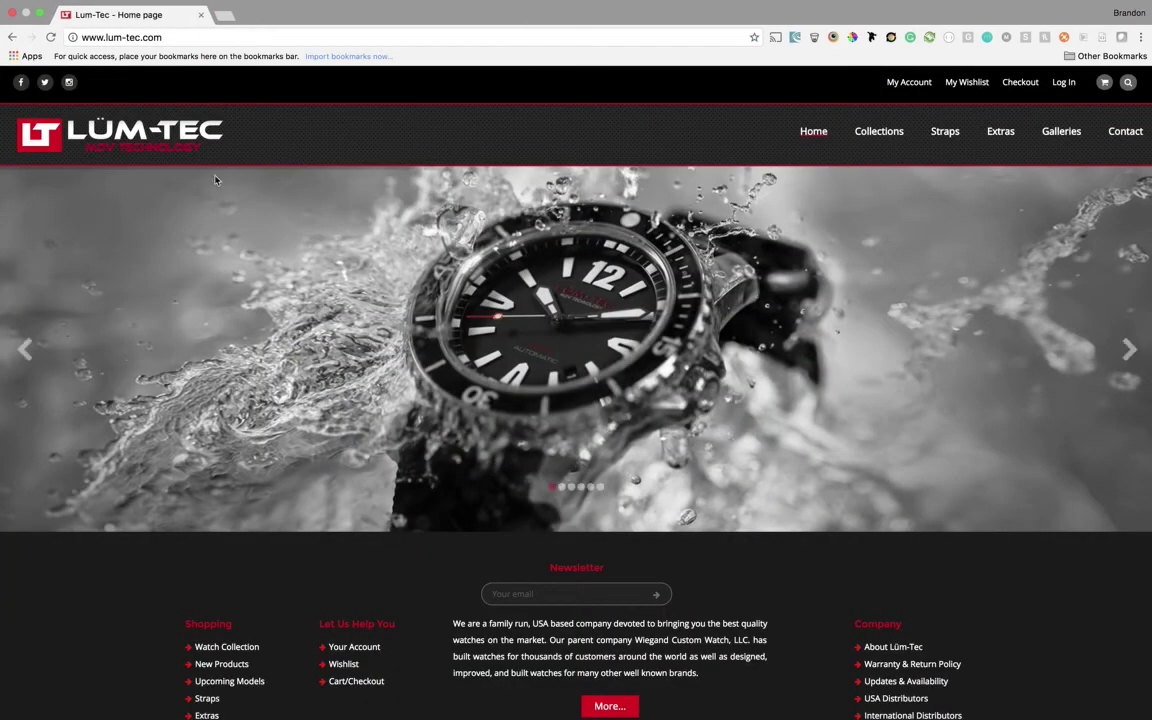
pyautogui.hscroll(-3, 215, 180)
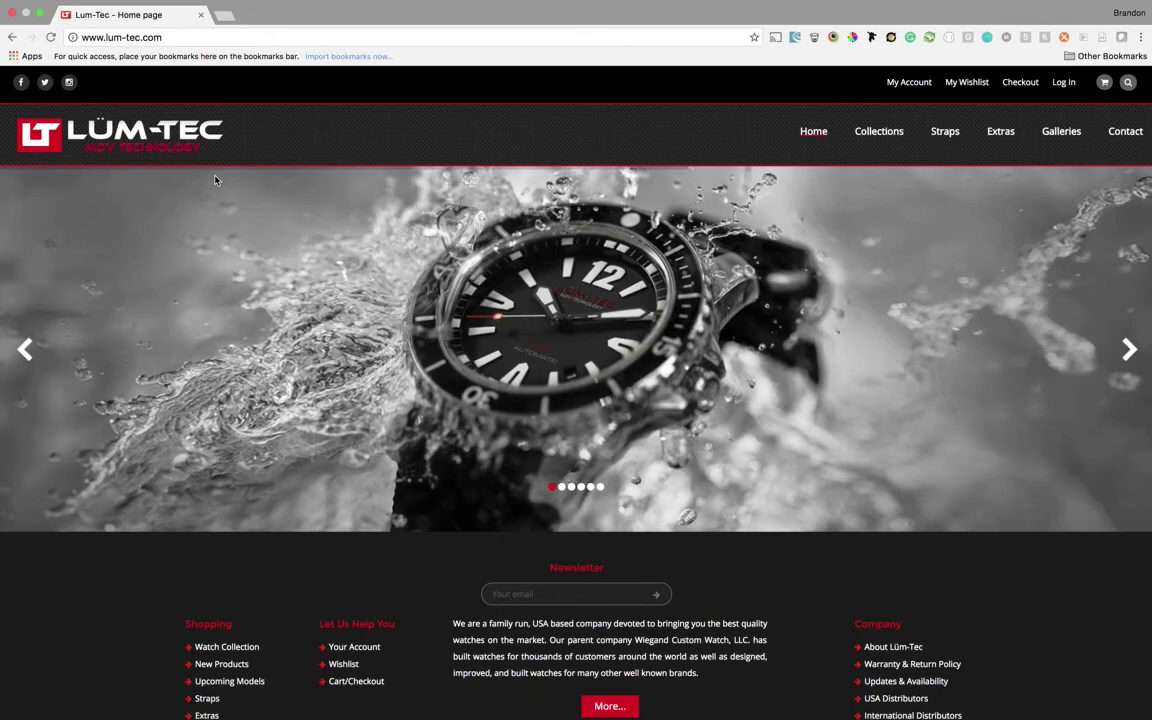
# Swipe from full-screen Chrome back to the desktop showing Finder's etc window
pyautogui.hscroll(-5, 215, 180)
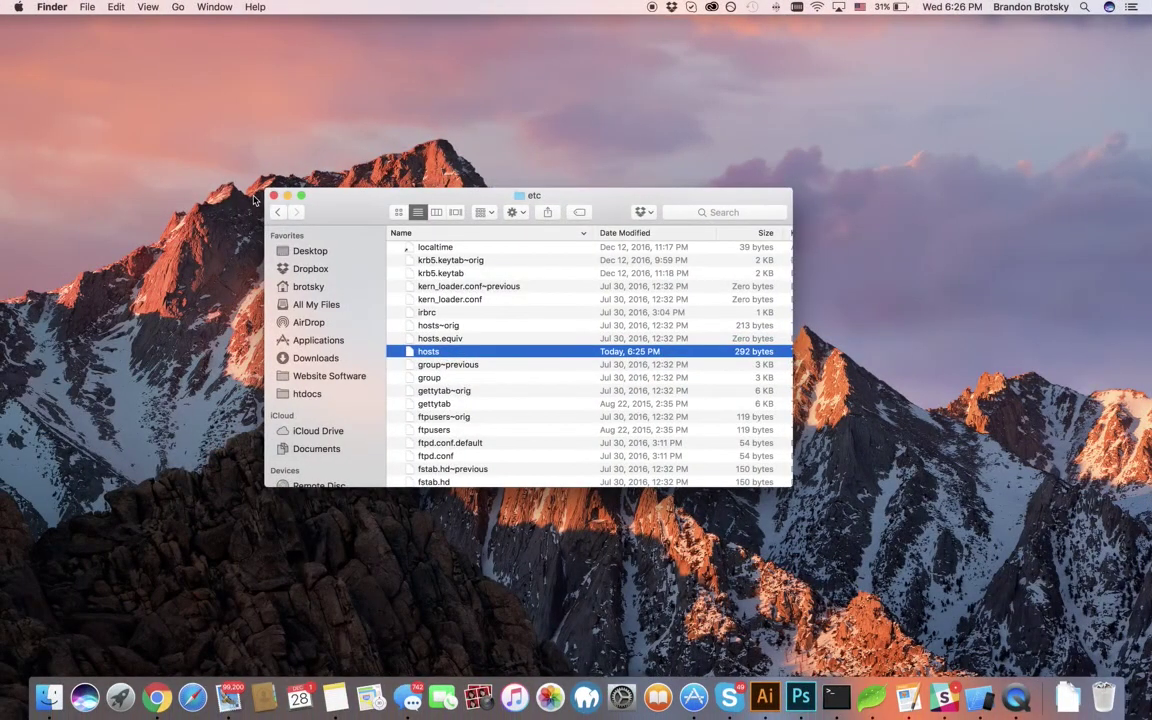